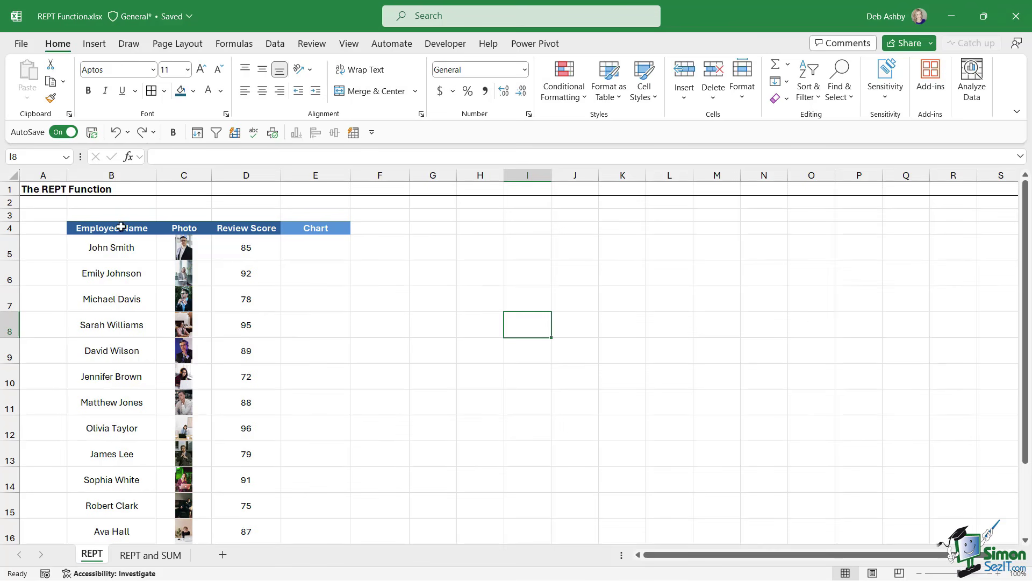
{"action": "left_click_drag", "start_coordinate": [121, 227], "coordinate": [125, 325]}
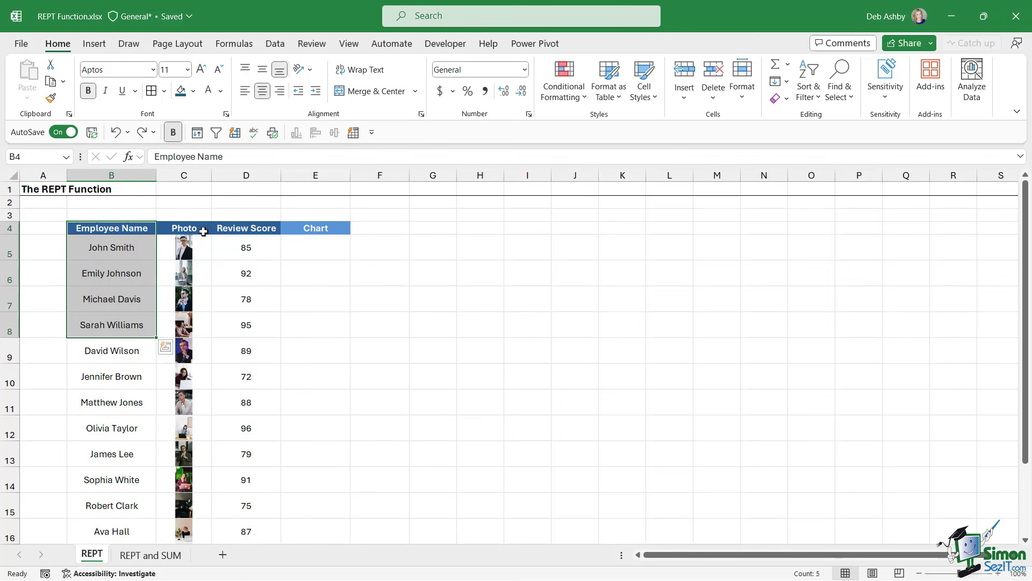
{"action": "left_click", "coordinate": [259, 228]}
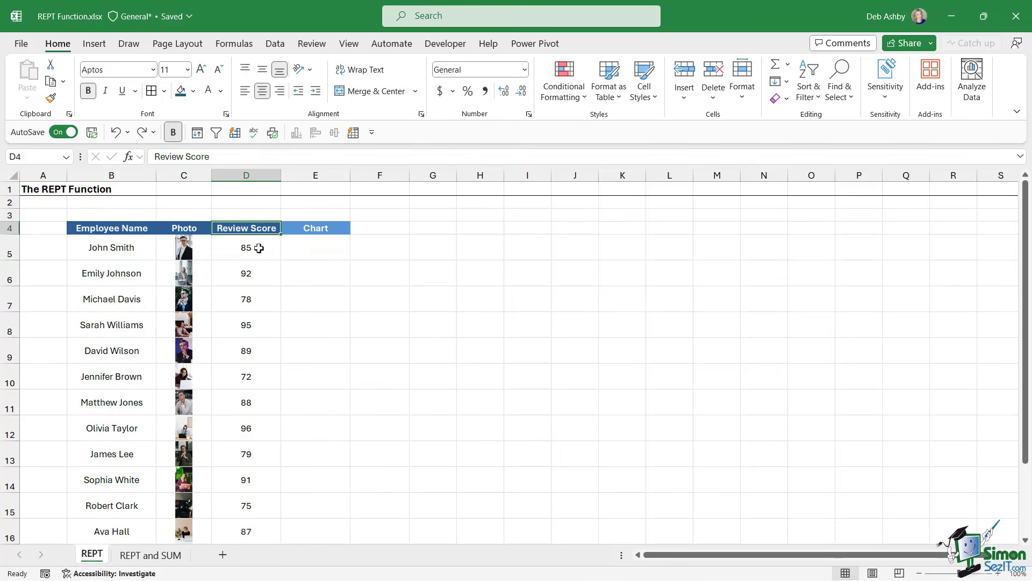
Step: Enter the formula =REPT("|",D5) in cell E5 of the Chart column
{"action": "left_click", "coordinate": [321, 249]}
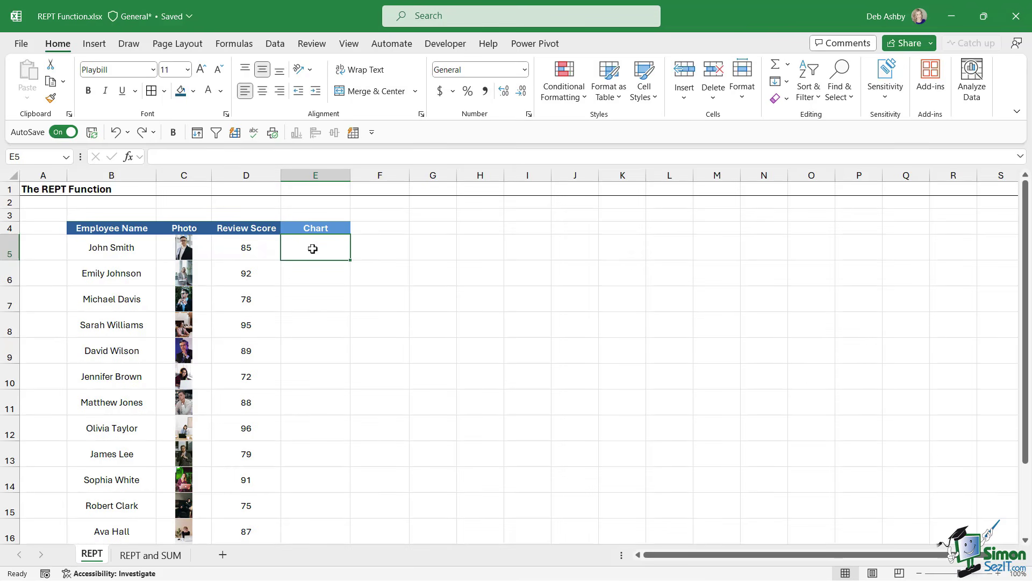
{"action": "double_click", "coordinate": [312, 248]}
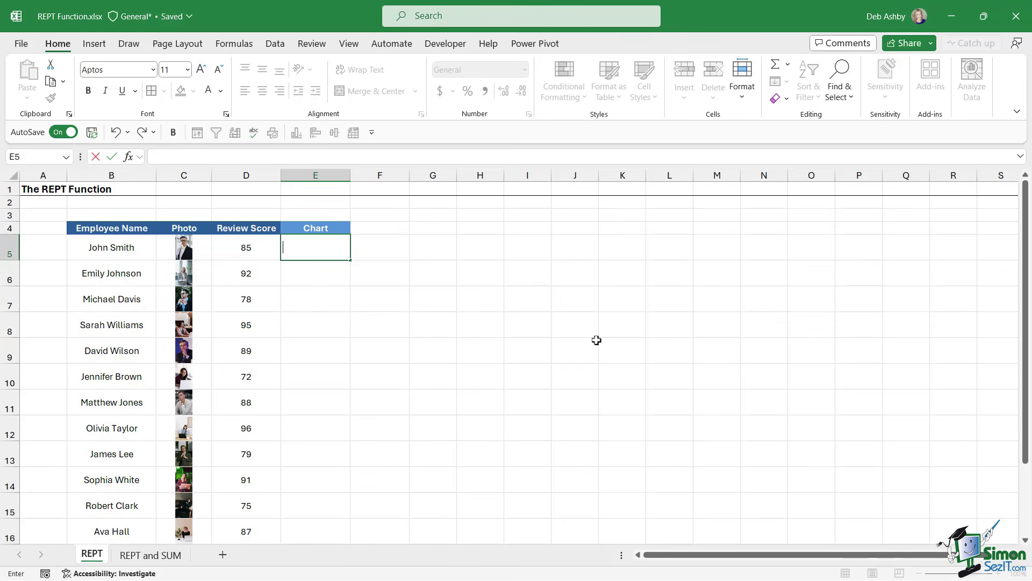
{"action": "type", "text": "=REP"}
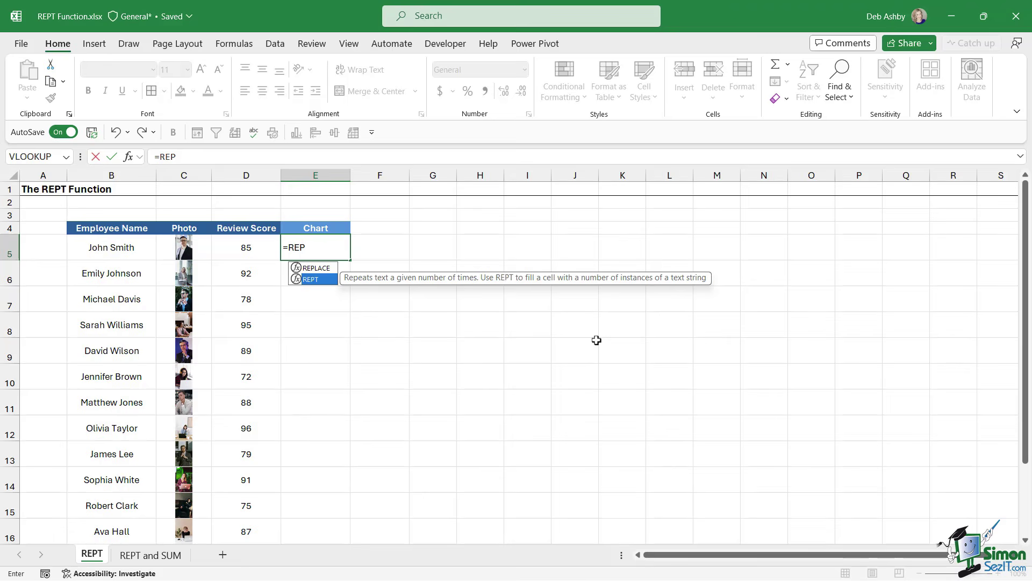
{"action": "key", "text": "Tab"}
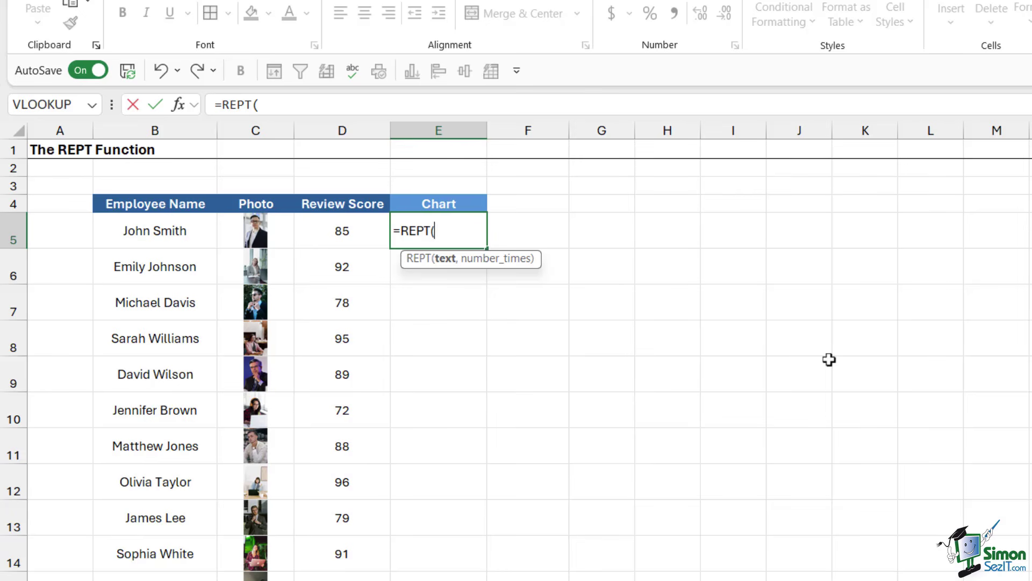
{"action": "type", "text": "\"|\","}
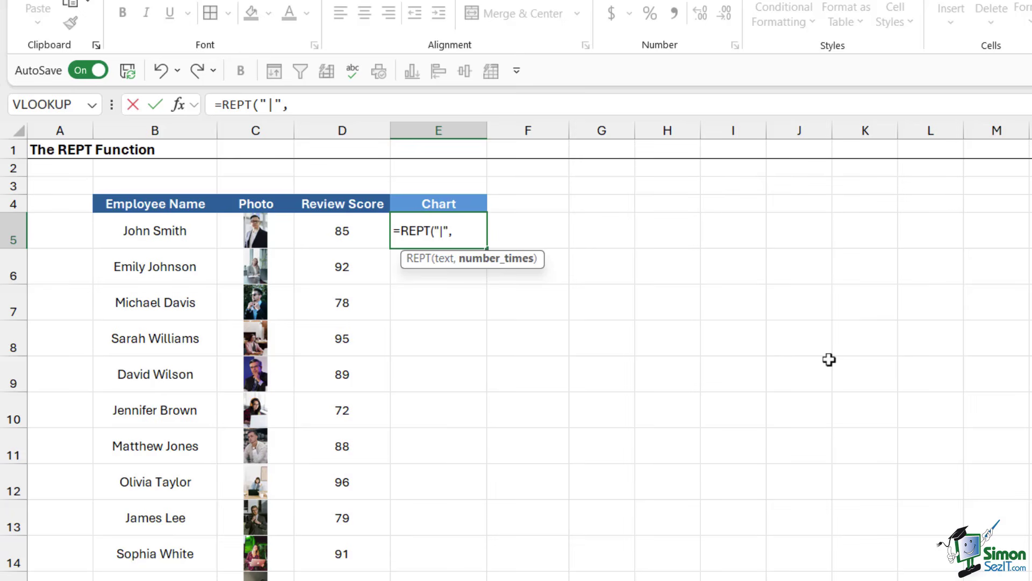
{"action": "left_click", "coordinate": [350, 235]}
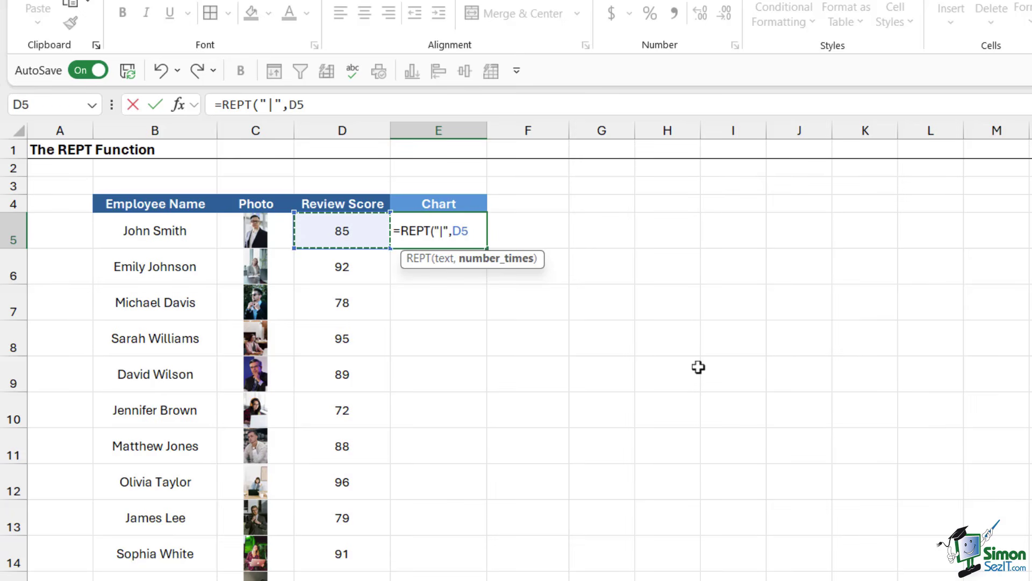
{"action": "type", "text": ")"}
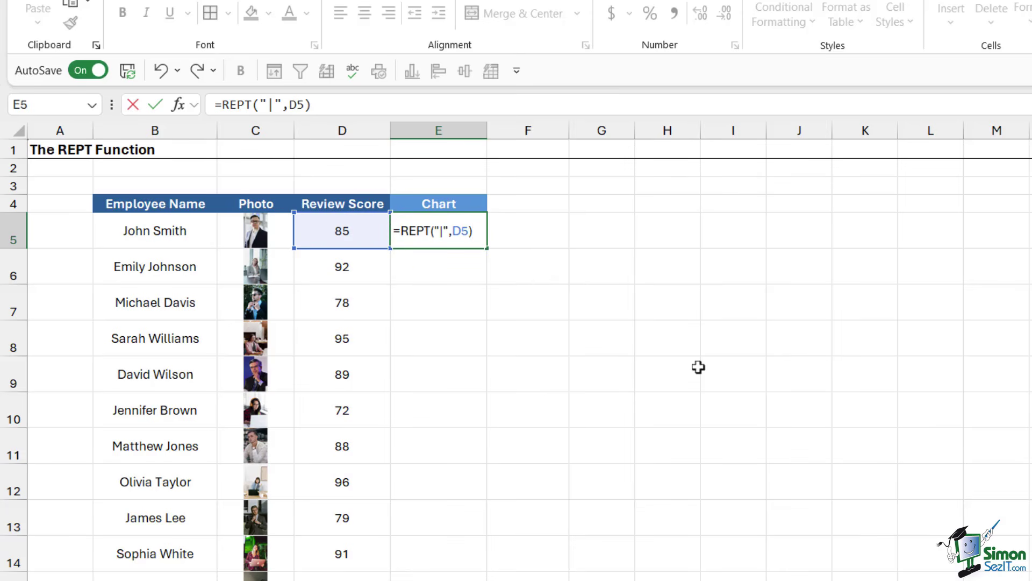
{"action": "key", "text": "Return"}
Step: Set the font of E5 to Playbill and fill its formula down the Chart column through E19
{"action": "left_click", "coordinate": [449, 235]}
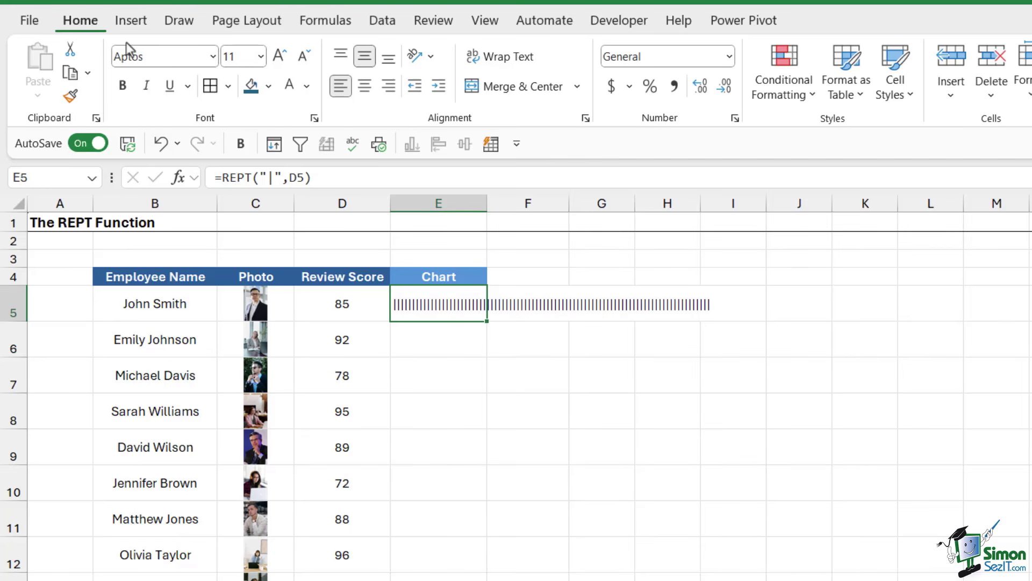
{"action": "left_click", "coordinate": [151, 57]}
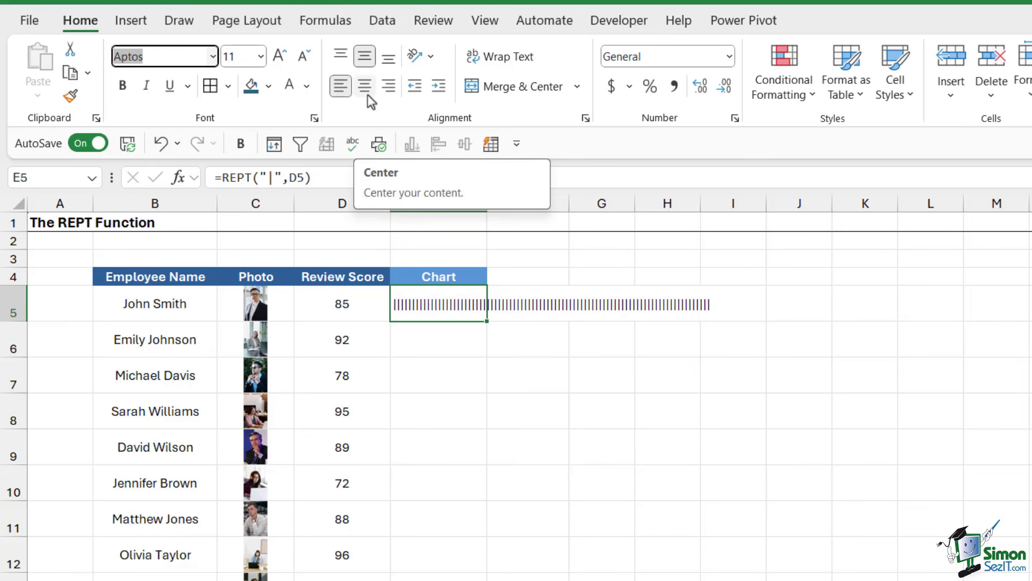
{"action": "type", "text": "Playbill"}
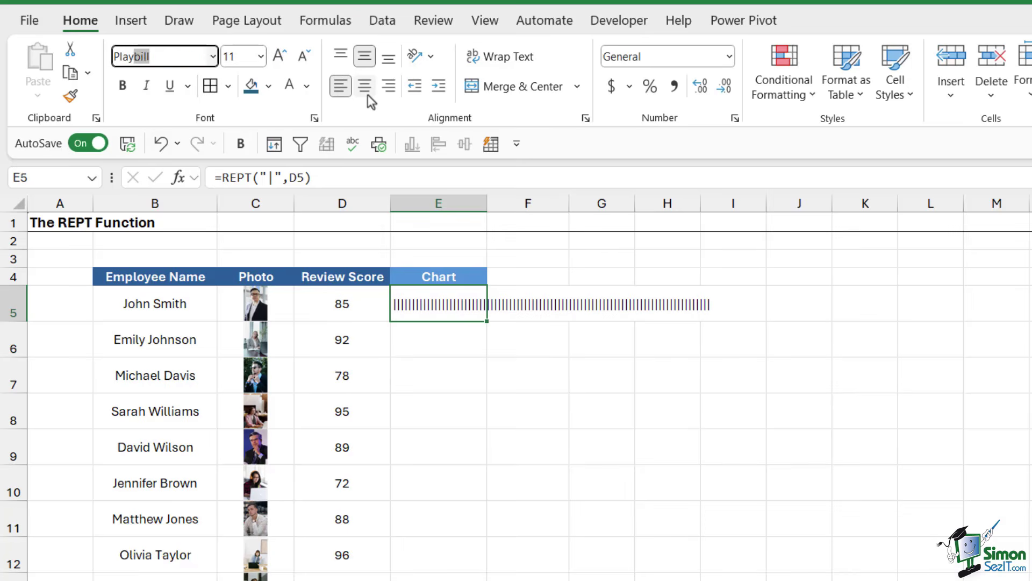
{"action": "key", "text": "Return"}
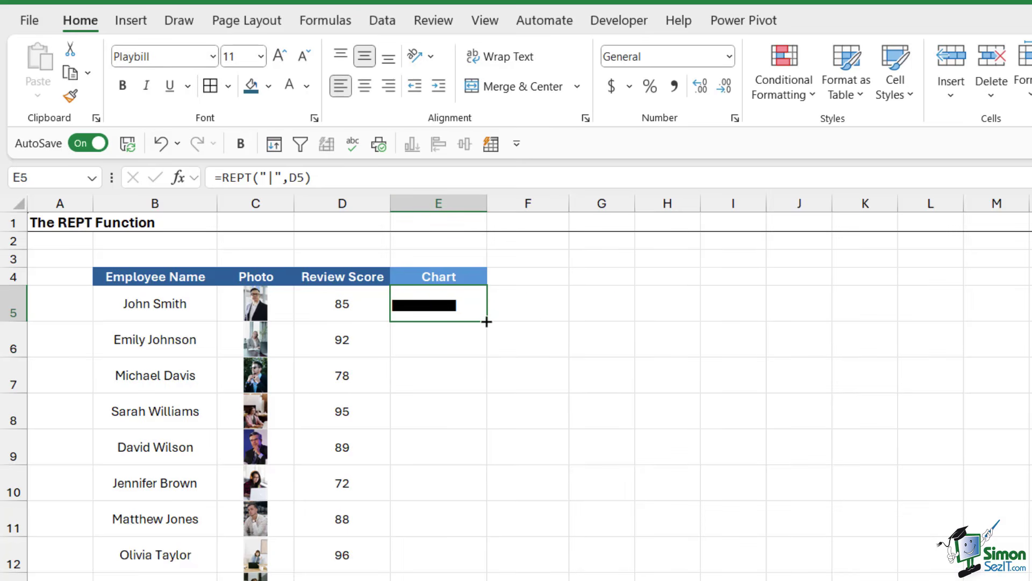
{"action": "left_click_drag", "start_coordinate": [487, 321], "coordinate": [491, 567]}
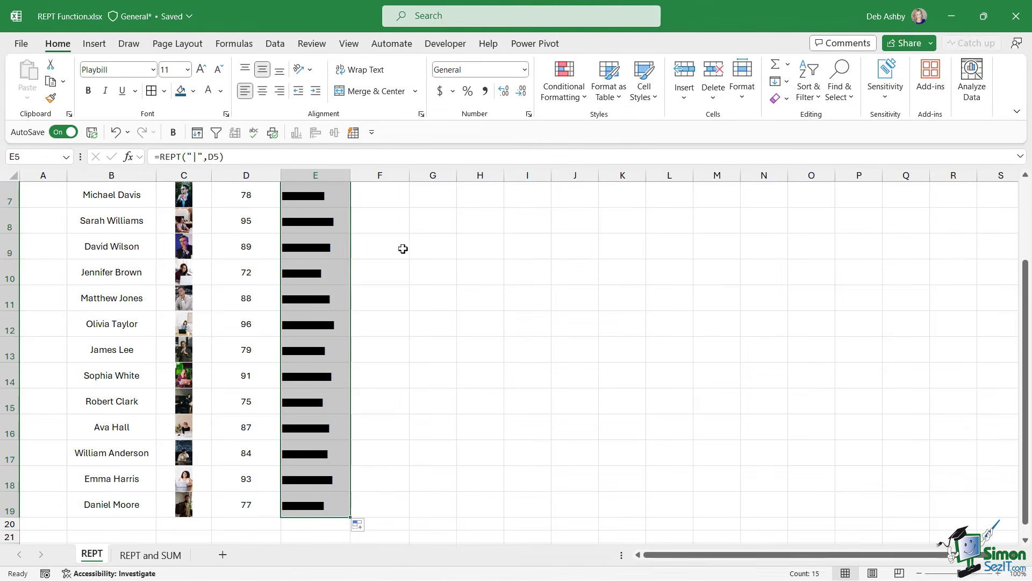
Step: Change the font color of the bars in E5:E19 to the purple theme color
{"action": "scroll", "coordinate": [404, 248], "scroll_direction": "up", "scroll_amount": 2}
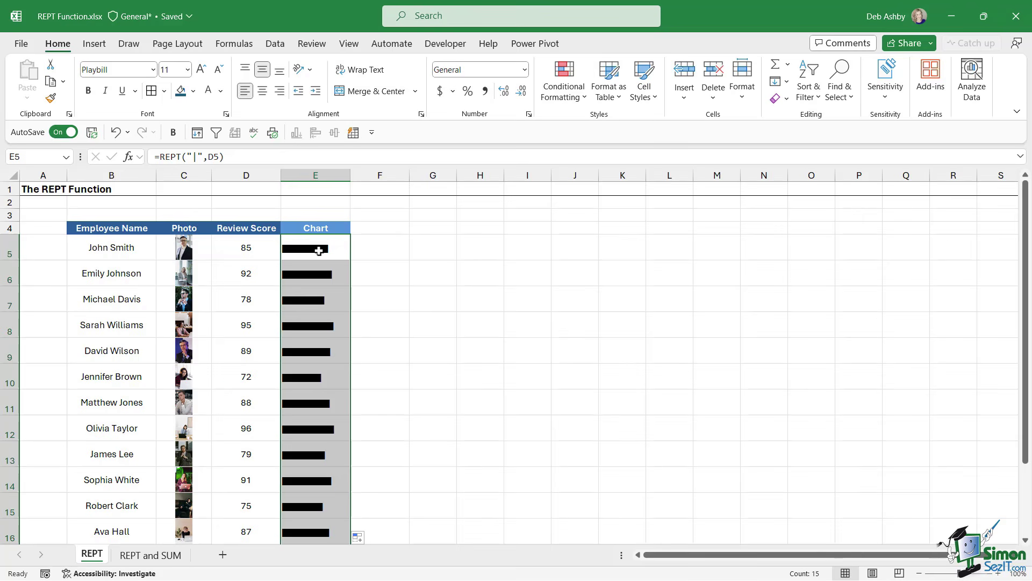
{"action": "left_click", "coordinate": [221, 91]}
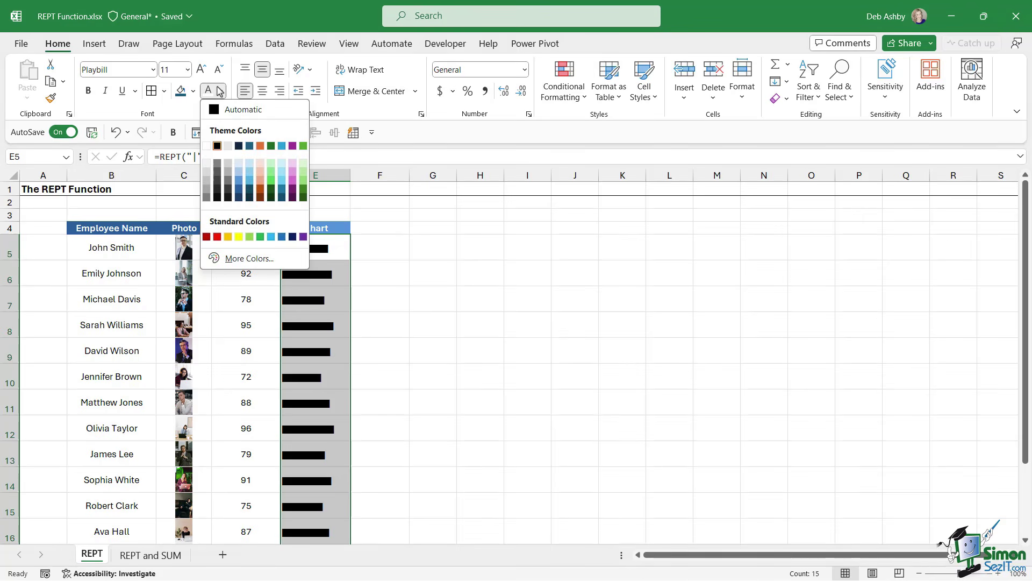
{"action": "left_click", "coordinate": [294, 146]}
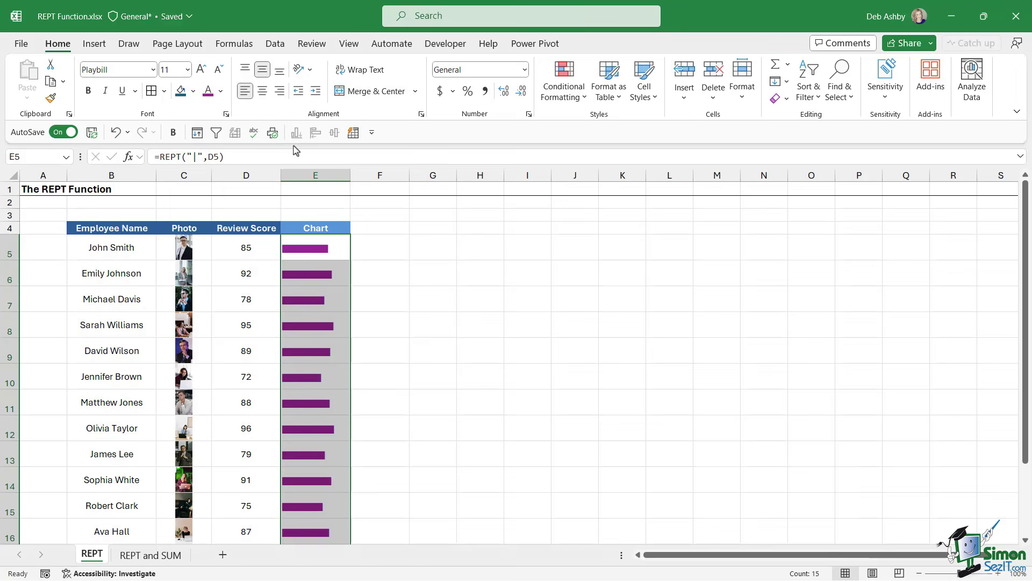
{"action": "left_click", "coordinate": [488, 247]}
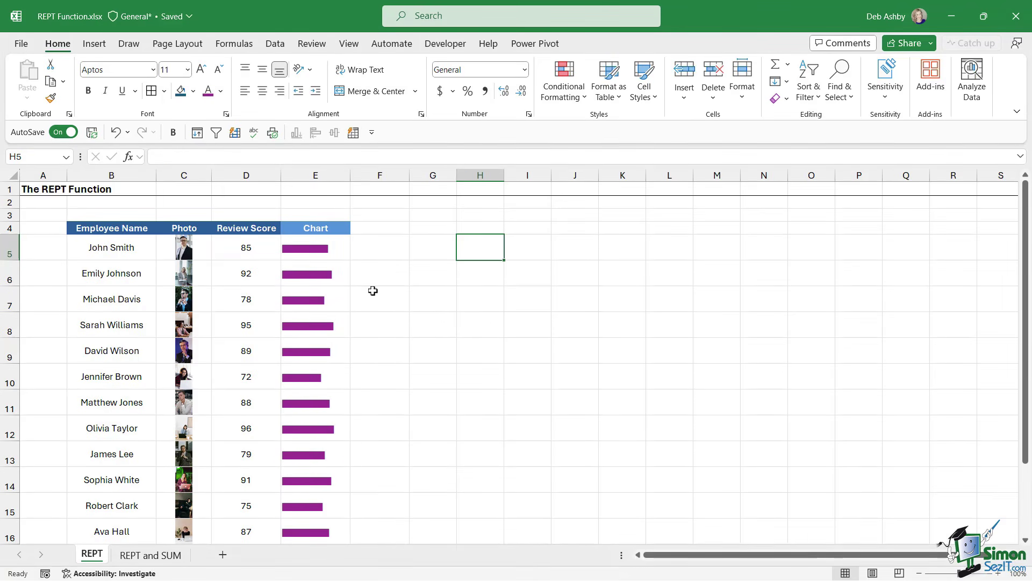
Step: Set the review score in D6 to 30 and check the bar beside it in E6
{"action": "left_click", "coordinate": [245, 276]}
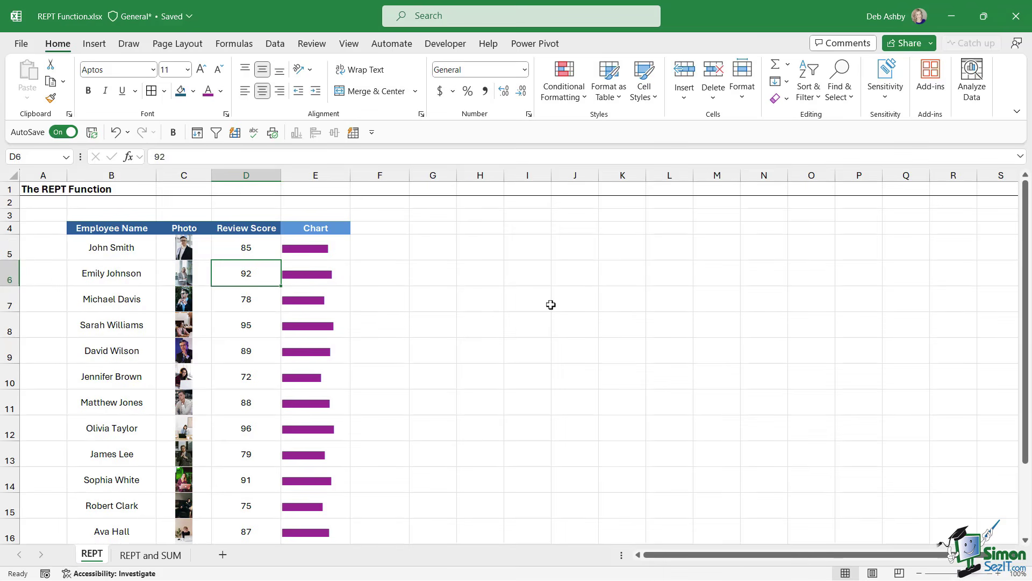
{"action": "type", "text": "30"}
{"action": "key", "text": "Return"}
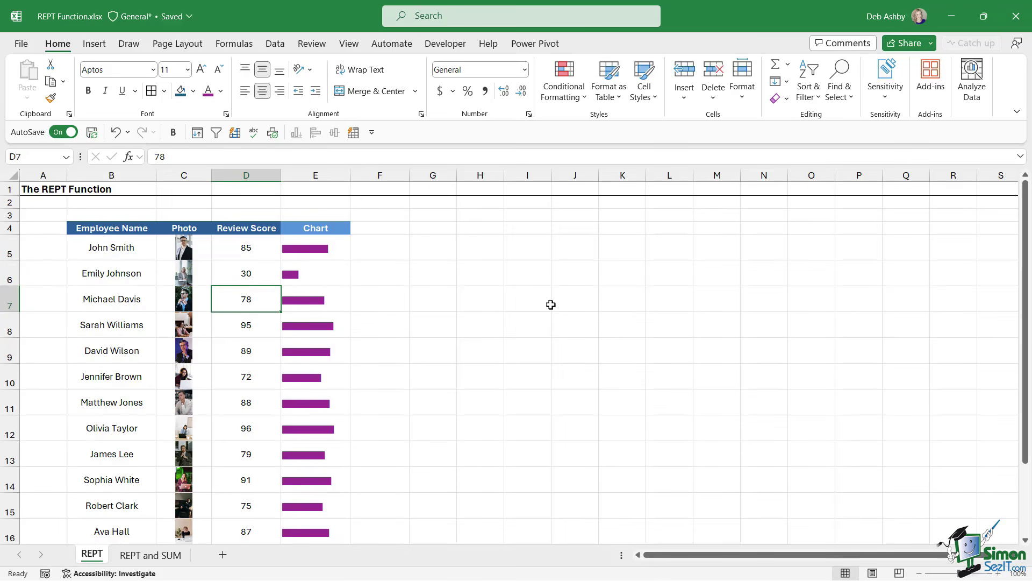
{"action": "left_click", "coordinate": [329, 275]}
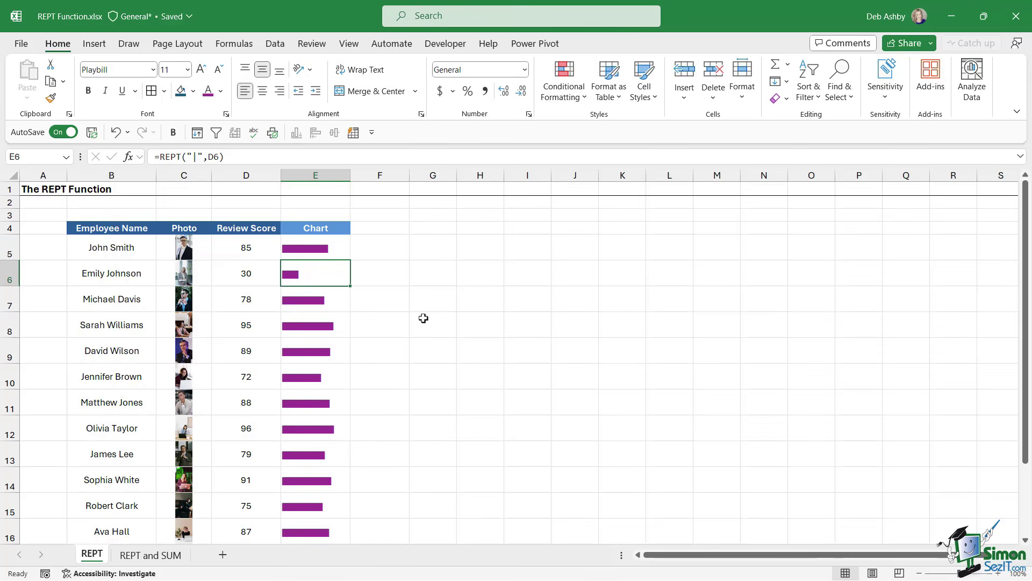
Step: Open the REPT and SUM sheet and examine the Team Work, Technical Skills, Adaptability and Flexibility scores and the Total column
{"action": "left_click", "coordinate": [154, 561]}
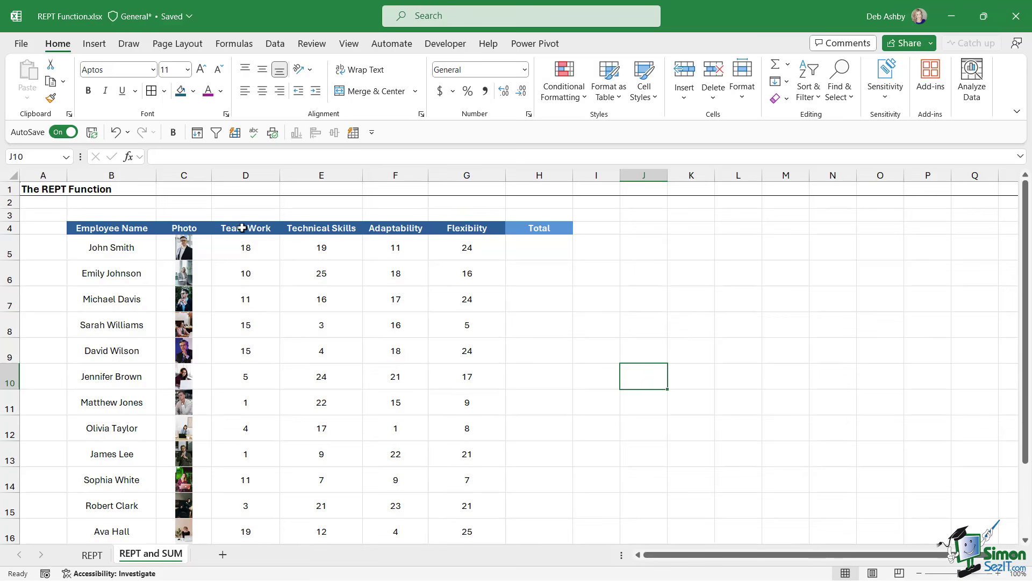
{"action": "left_click_drag", "start_coordinate": [243, 228], "coordinate": [438, 232]}
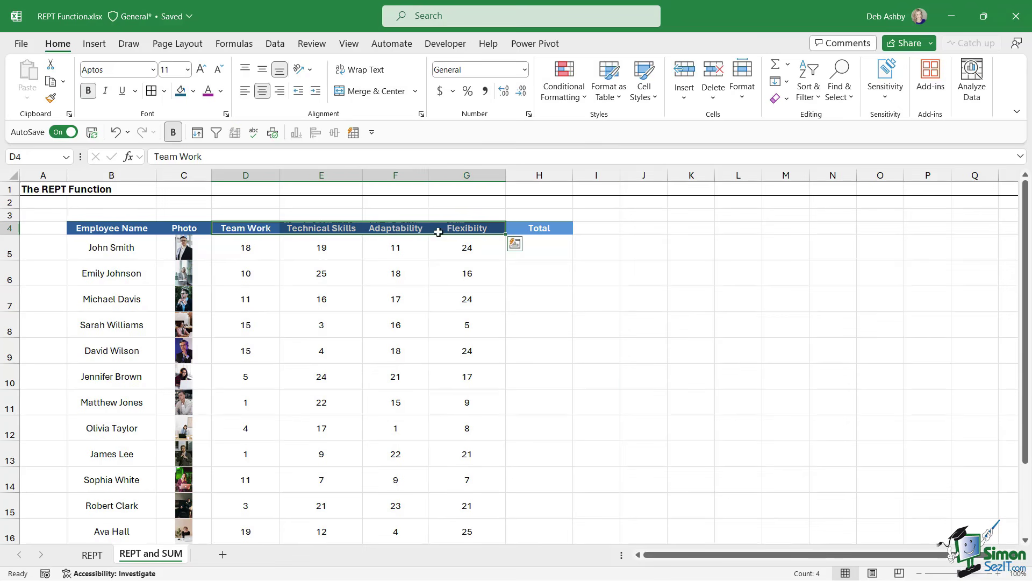
{"action": "left_click", "coordinate": [264, 247]}
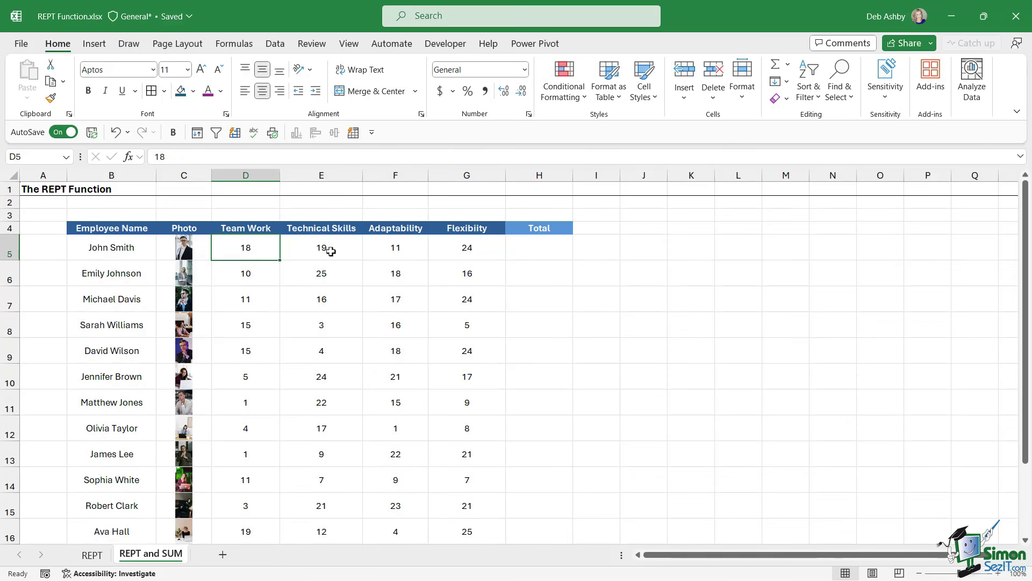
{"action": "left_click", "coordinate": [332, 251]}
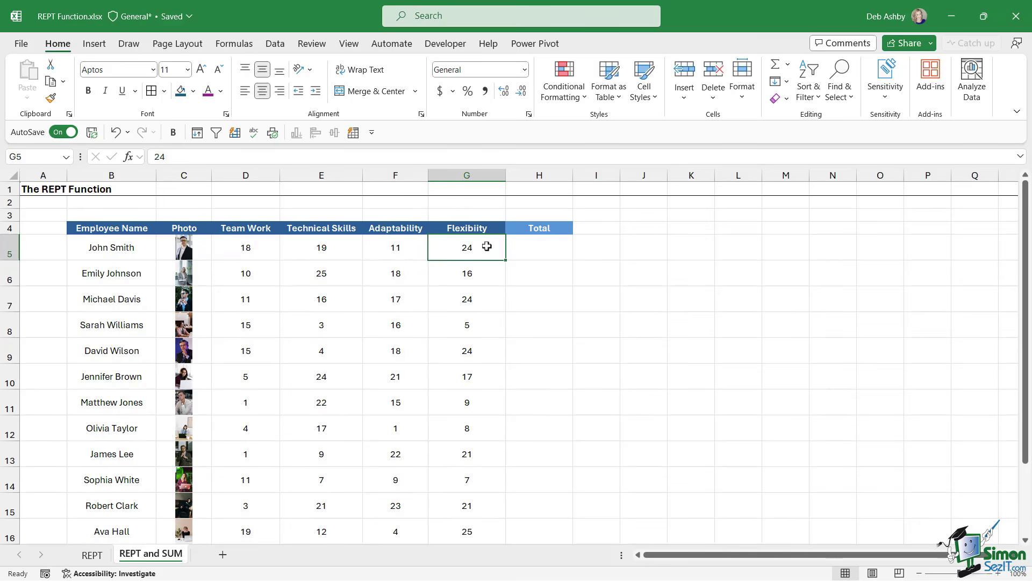
{"action": "left_click_drag", "start_coordinate": [249, 249], "coordinate": [248, 459]}
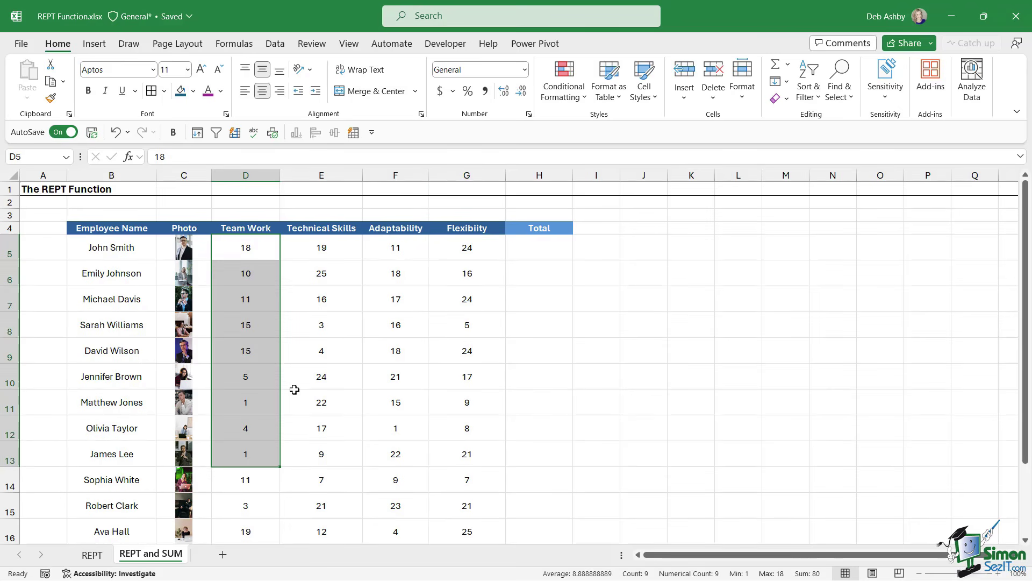
{"action": "left_click_drag", "start_coordinate": [326, 250], "coordinate": [326, 449]}
{"action": "left_click_drag", "start_coordinate": [396, 253], "coordinate": [396, 424]}
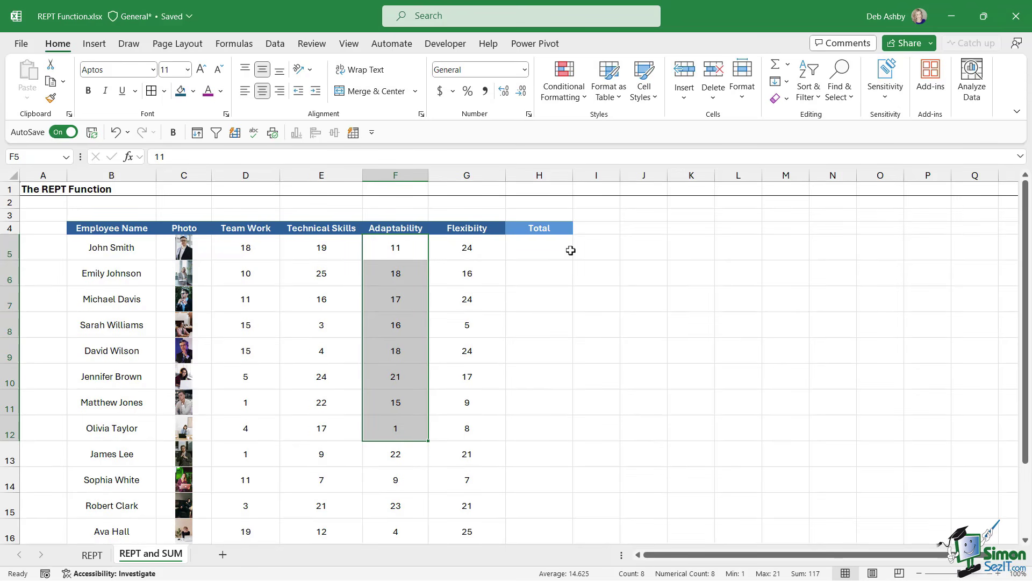
{"action": "left_click", "coordinate": [539, 249]}
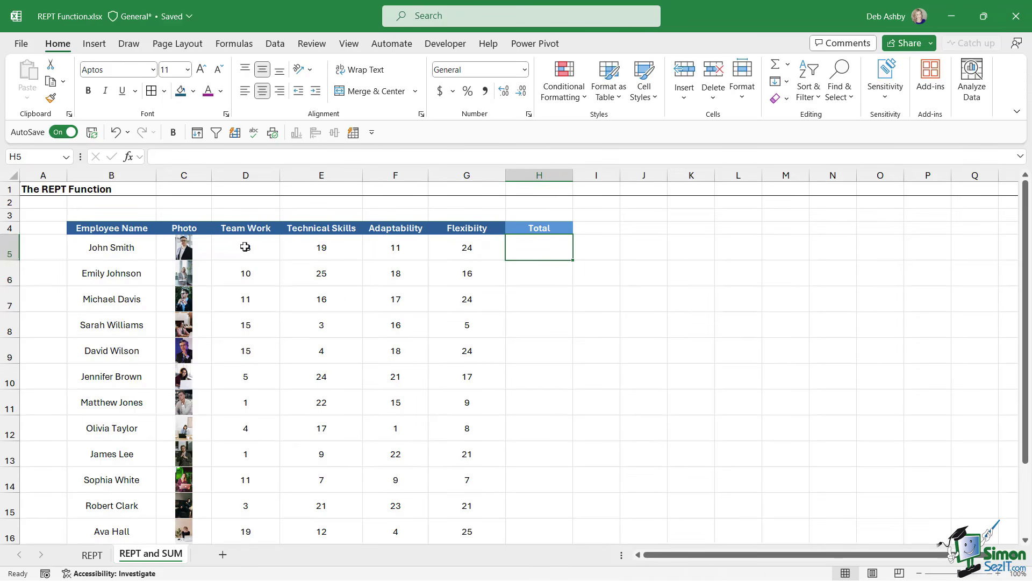
{"action": "left_click_drag", "start_coordinate": [246, 248], "coordinate": [499, 248]}
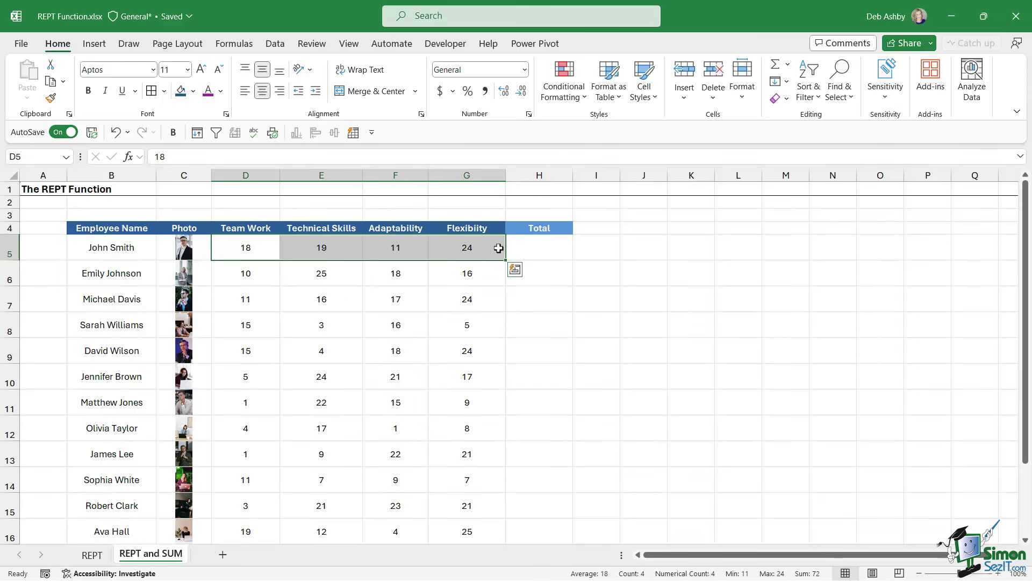
Step: Enter =REPT("|",SUM(D5:G5)) in H5 under Total and fit the width of column H to the result
{"action": "left_click", "coordinate": [547, 249]}
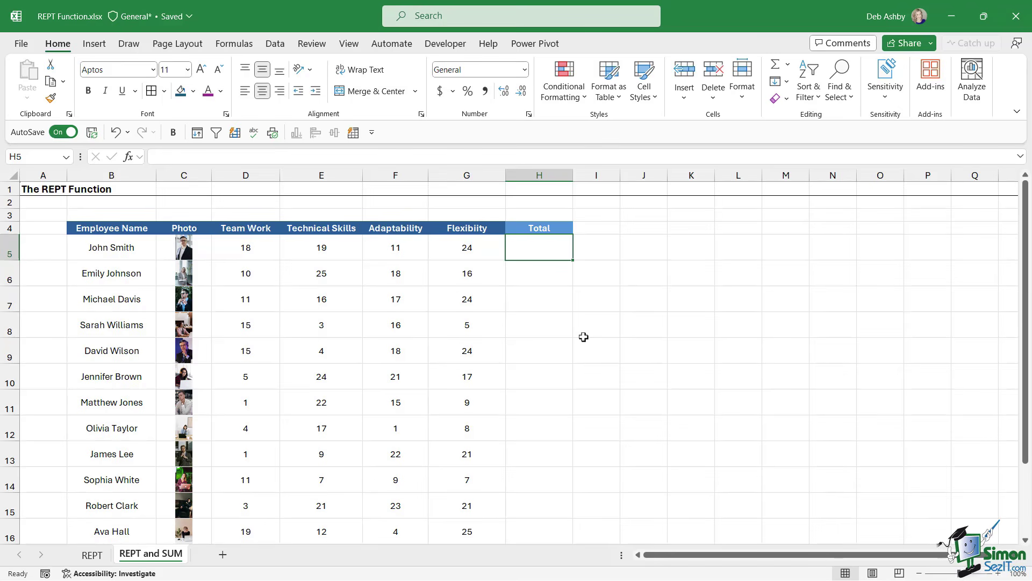
{"action": "type", "text": "="}
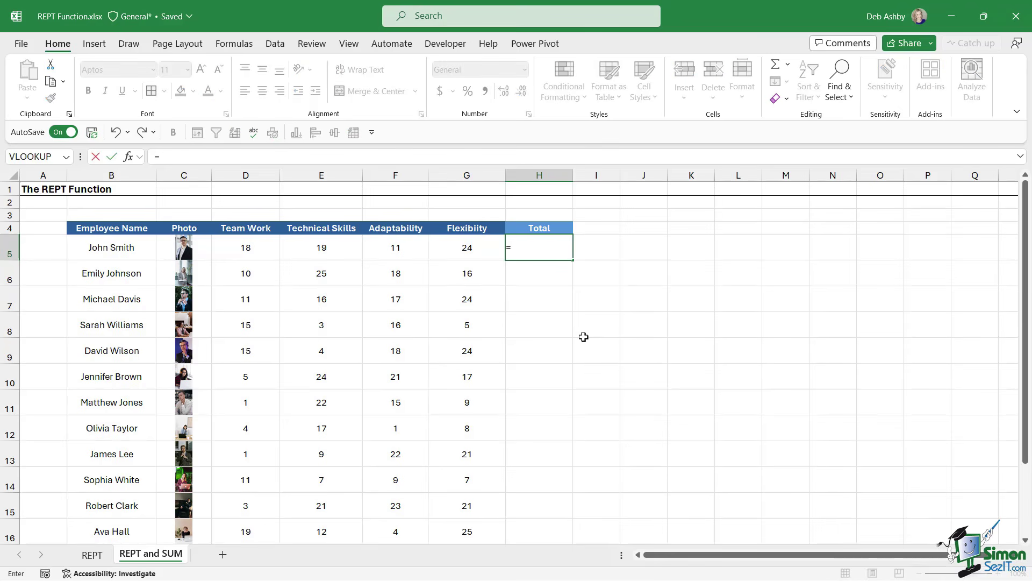
{"action": "type", "text": "rept"}
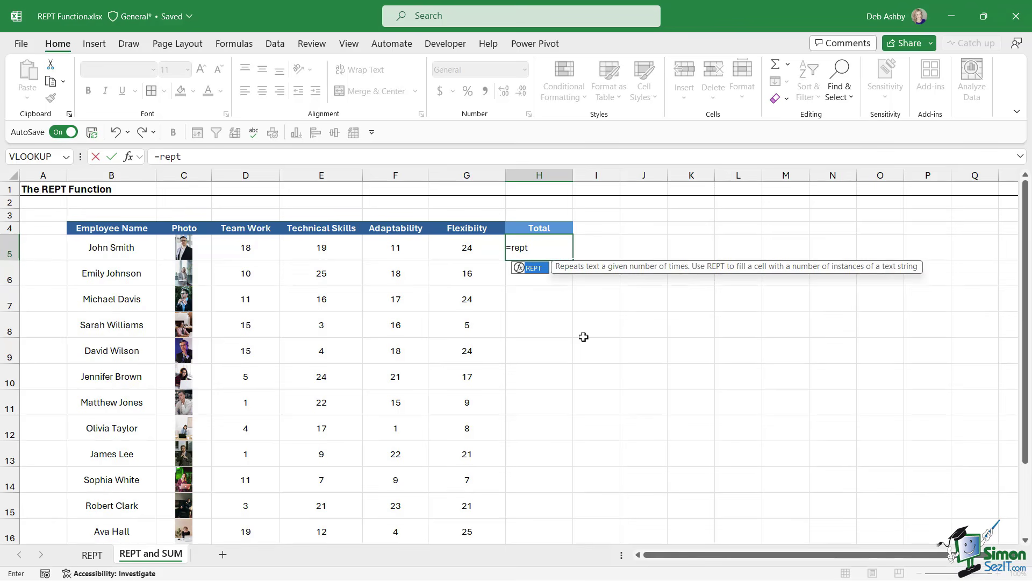
{"action": "key", "text": "Tab"}
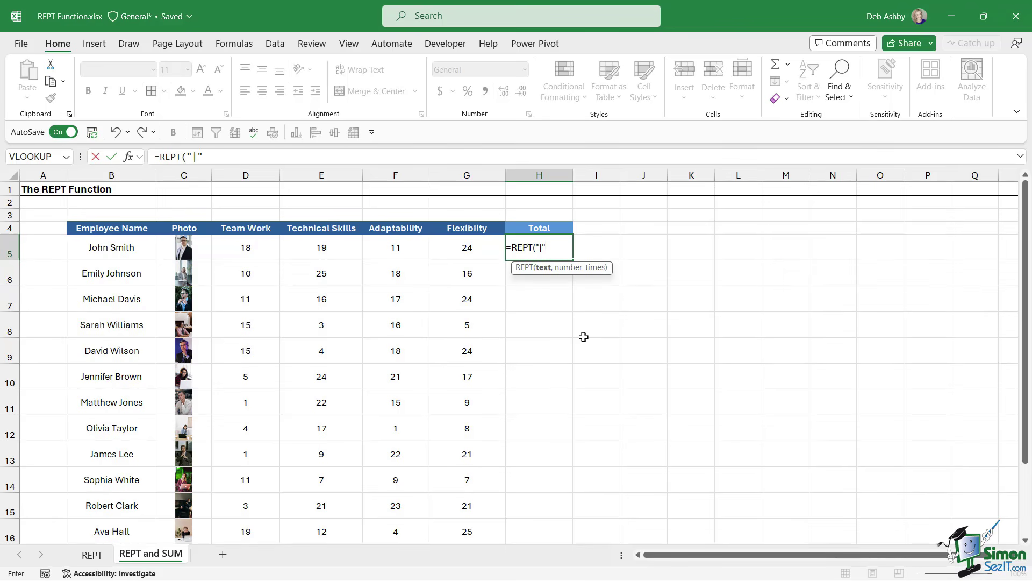
{"action": "type", "text": "\"|\",sum"}
{"action": "key", "text": "Tab"}
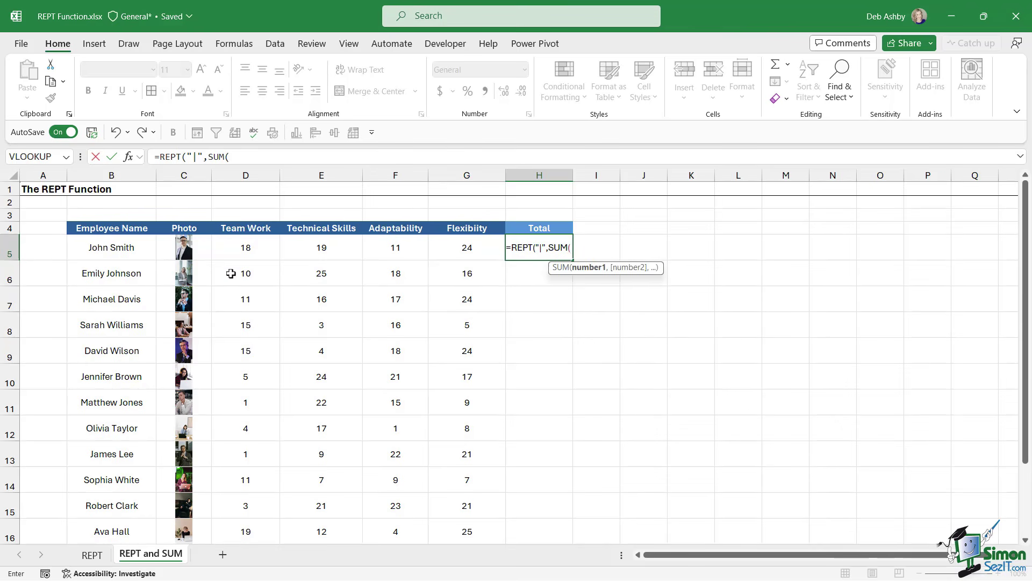
{"action": "left_click_drag", "start_coordinate": [232, 247], "coordinate": [467, 246]}
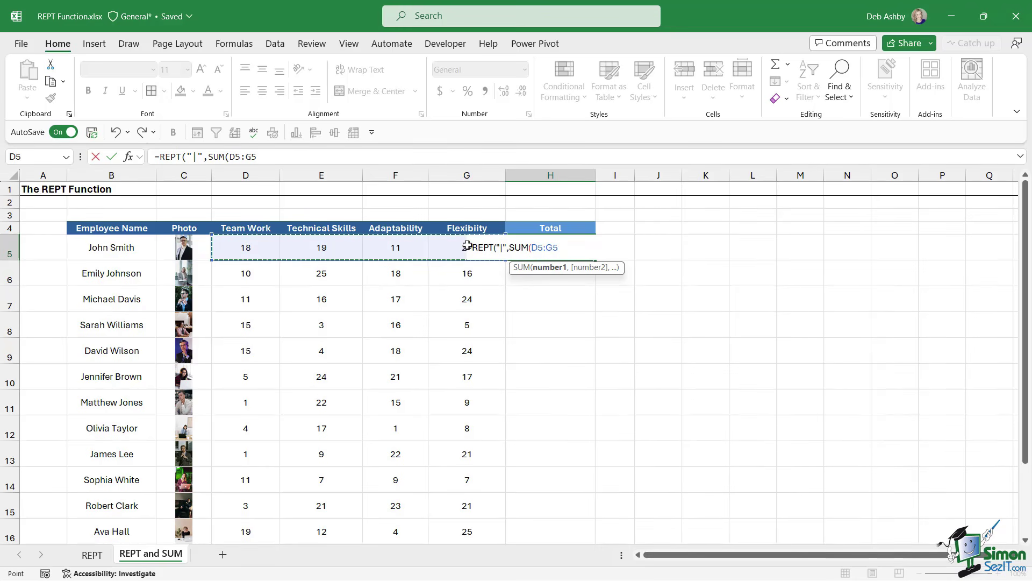
{"action": "type", "text": ")"}
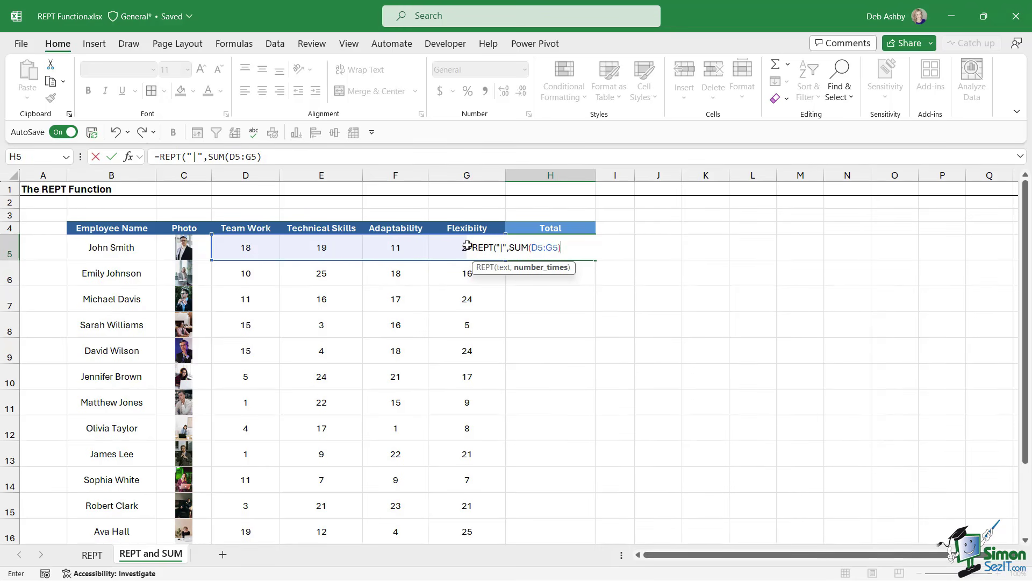
{"action": "type", "text": ")"}
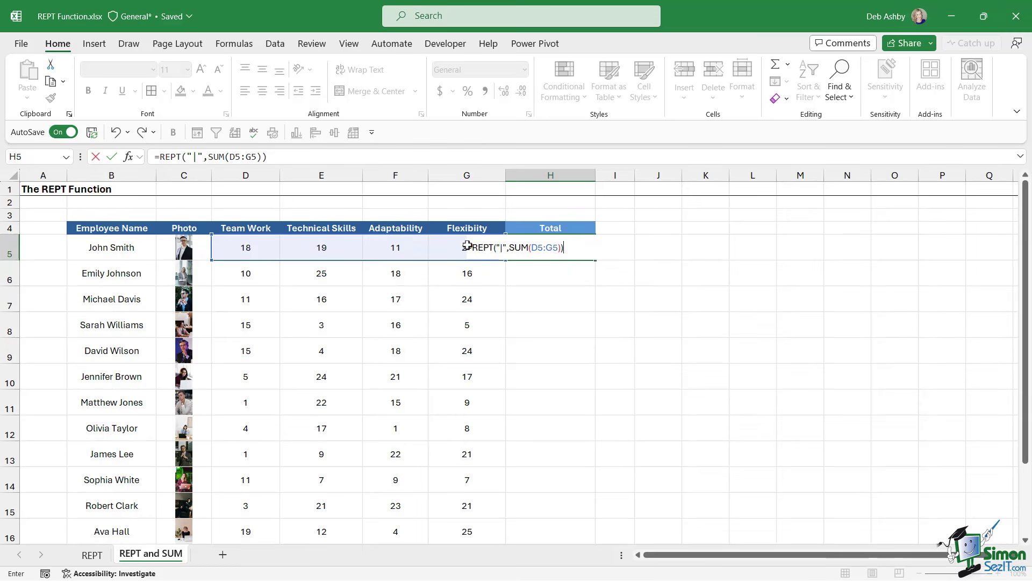
{"action": "key", "text": "Return"}
{"action": "double_click", "coordinate": [595, 176]}
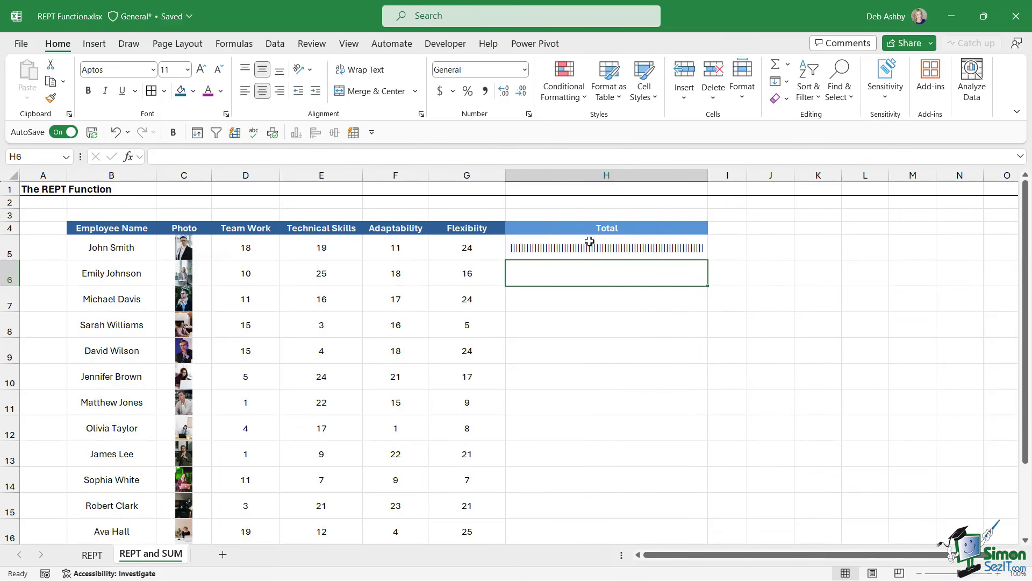
Step: Check the scores in D5:G5 against the bar in H5 and set the font of H5 to Playbill
{"action": "left_click", "coordinate": [551, 247]}
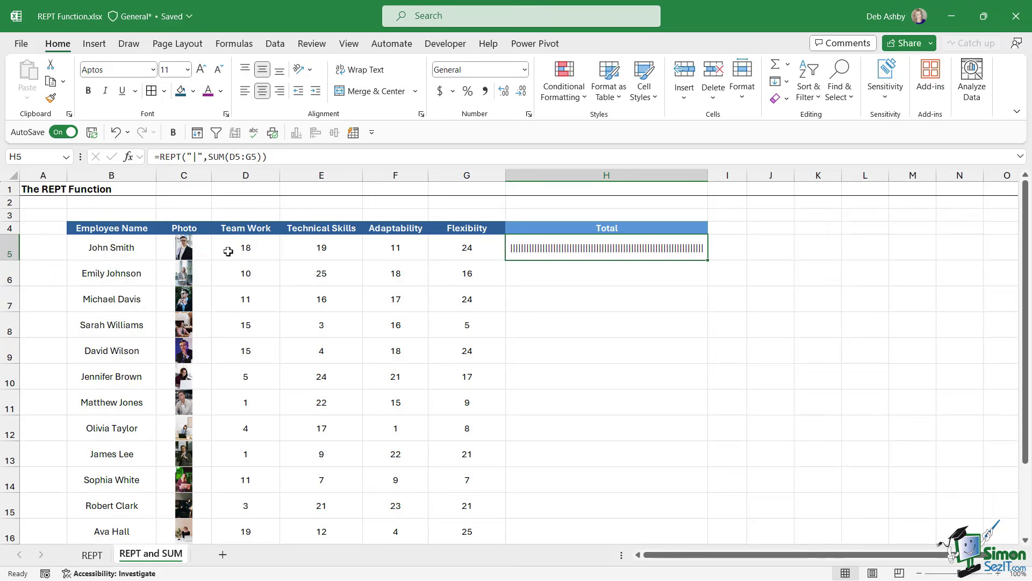
{"action": "left_click_drag", "start_coordinate": [228, 251], "coordinate": [465, 250]}
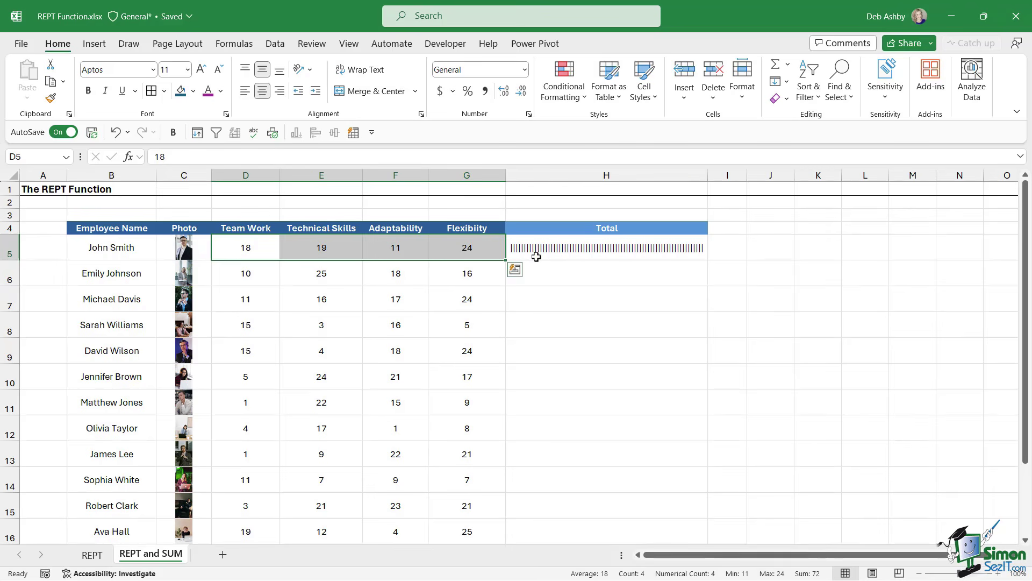
{"action": "left_click", "coordinate": [570, 253]}
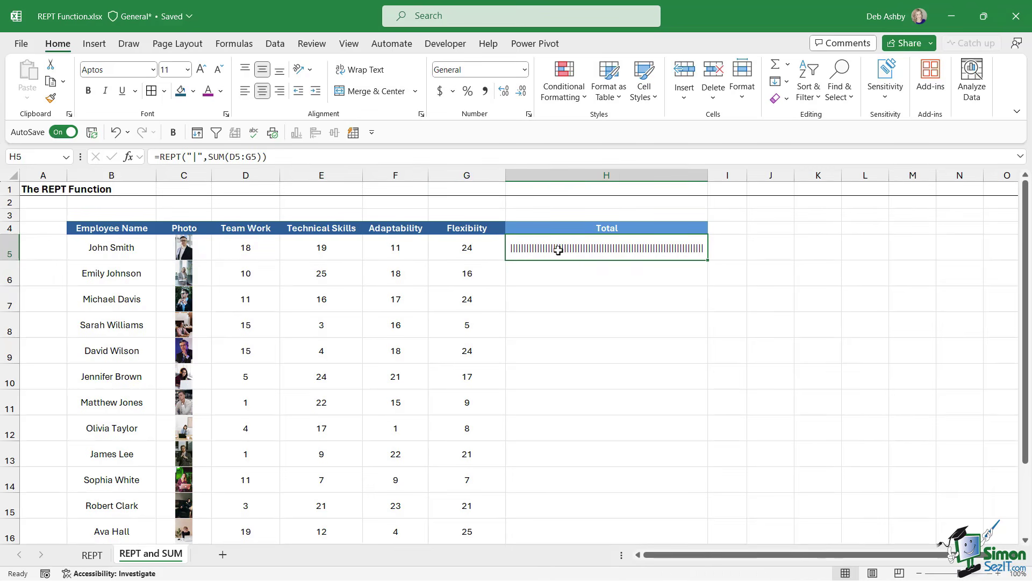
{"action": "left_click", "coordinate": [128, 74]}
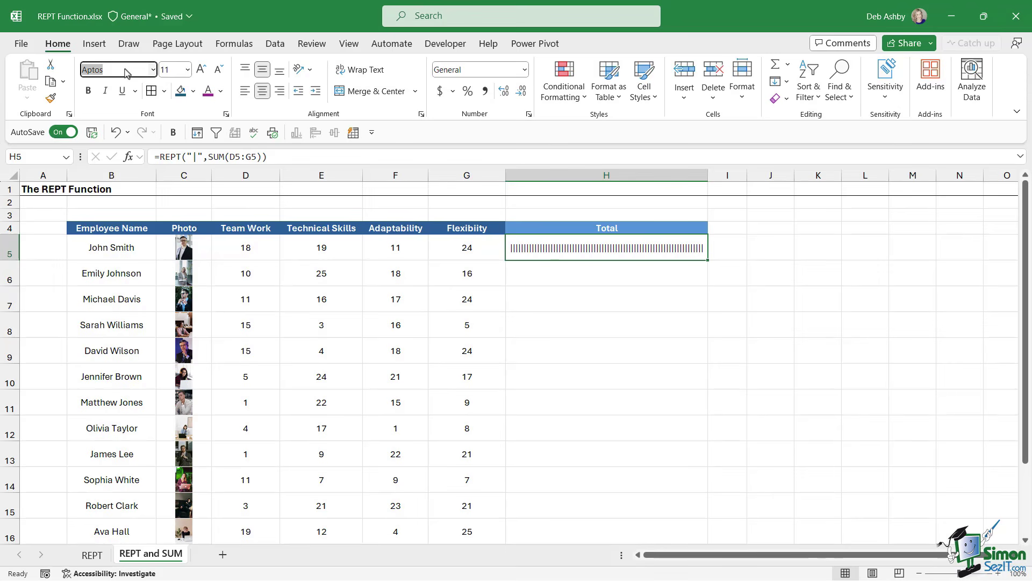
{"action": "type", "text": "Playbill"}
{"action": "key", "text": "Return"}
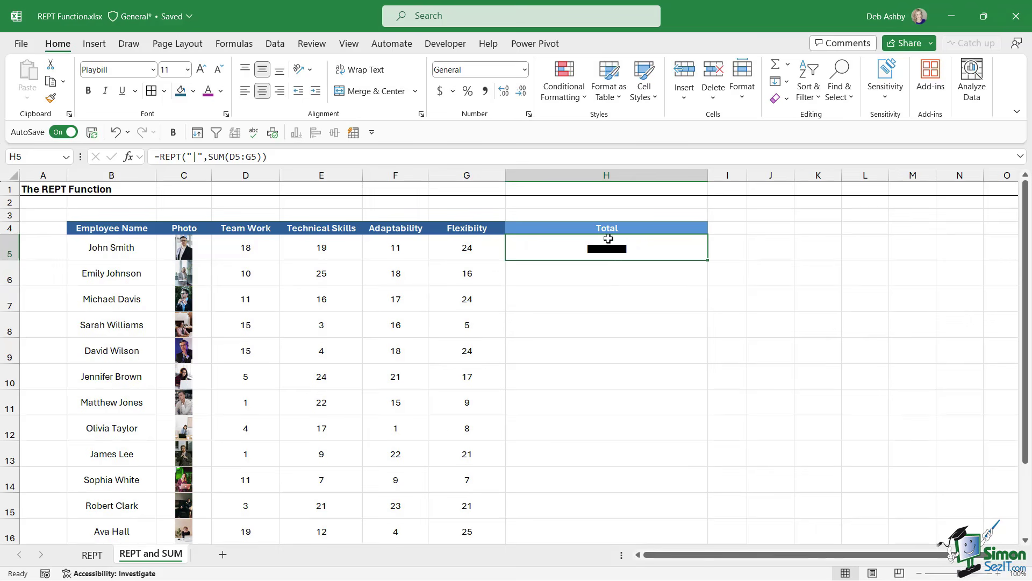
Step: Left-align the bar in H5 and fill its formula down the Total column through H19
{"action": "left_click", "coordinate": [245, 92]}
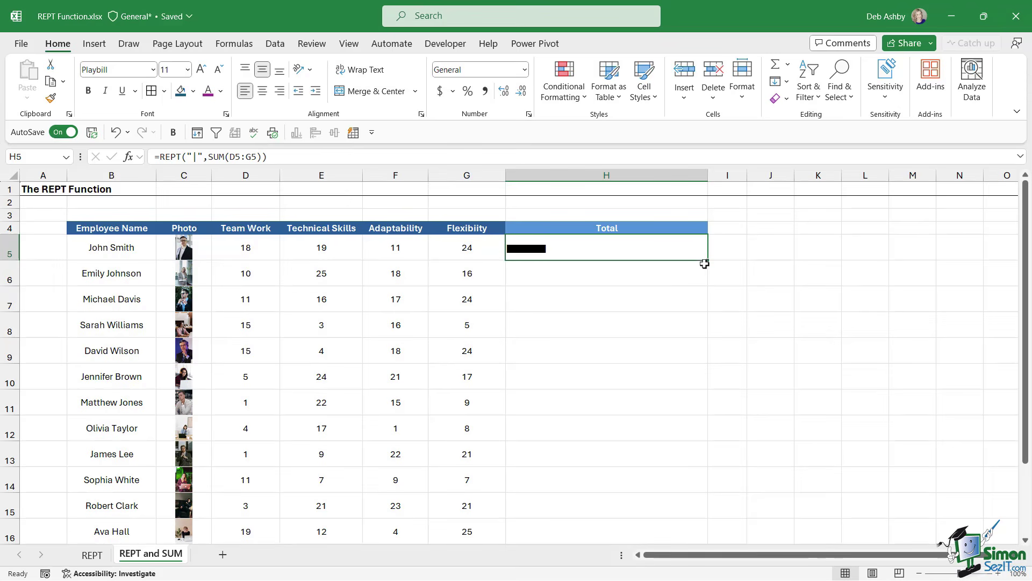
{"action": "left_click_drag", "start_coordinate": [708, 259], "coordinate": [720, 519]}
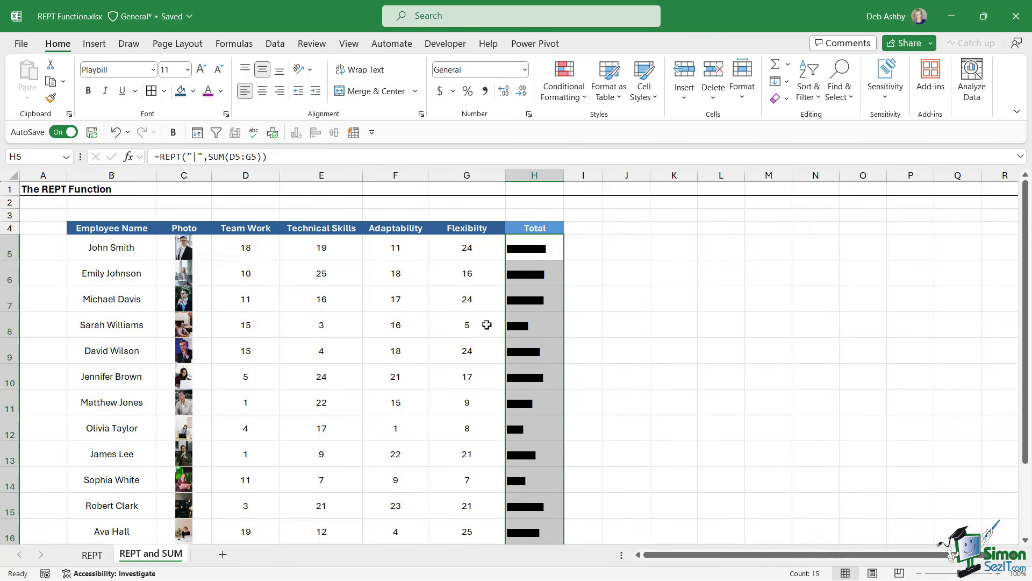
Step: Set the Adaptability score in F5 to 25
{"action": "left_click", "coordinate": [404, 247]}
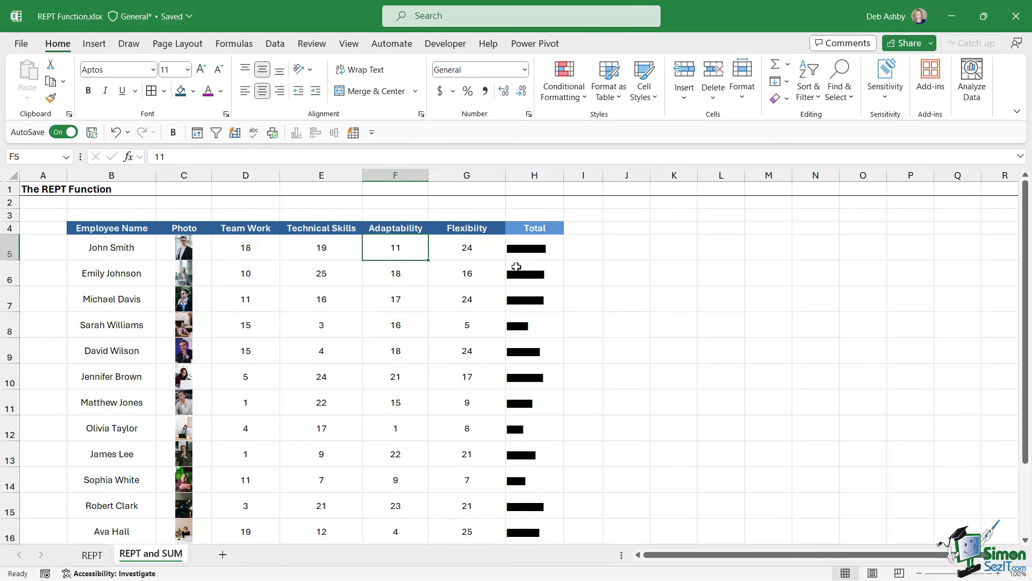
{"action": "type", "text": "25"}
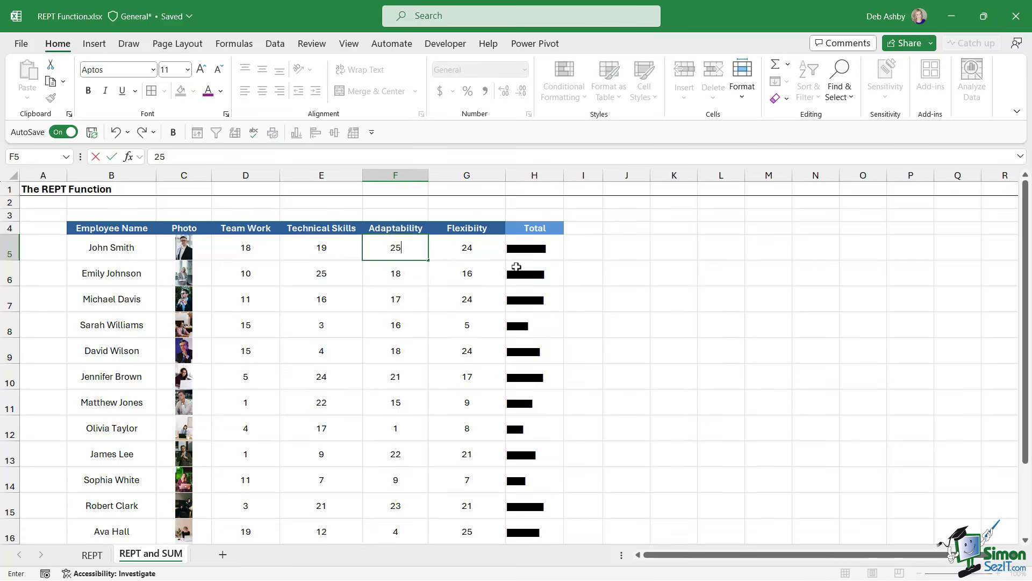
{"action": "key", "text": "Return"}
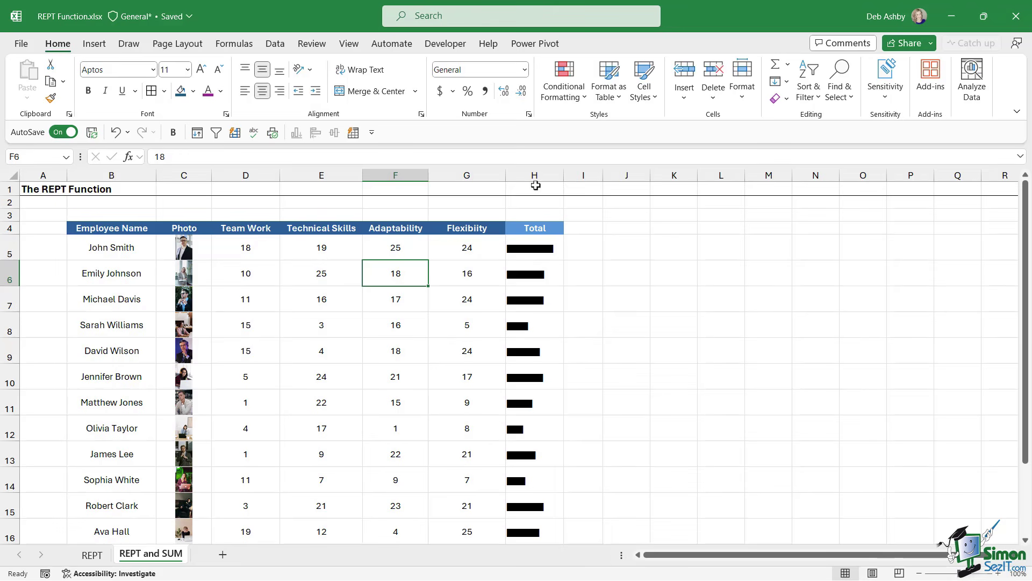
Step: Change the font color of the bars in H5:H19 to the green theme color
{"action": "left_click", "coordinate": [544, 238]}
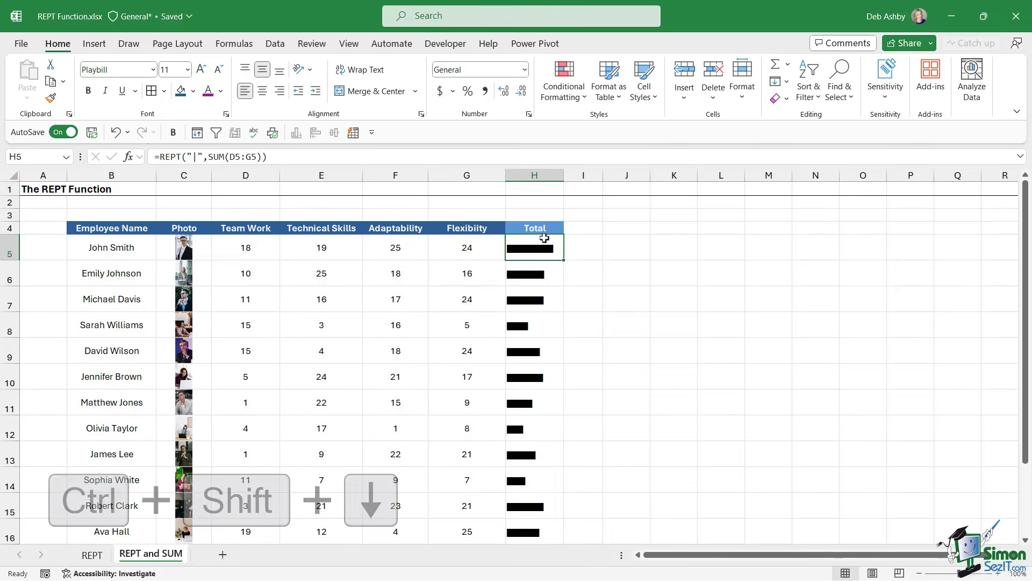
{"action": "key", "text": "ctrl+shift+Down"}
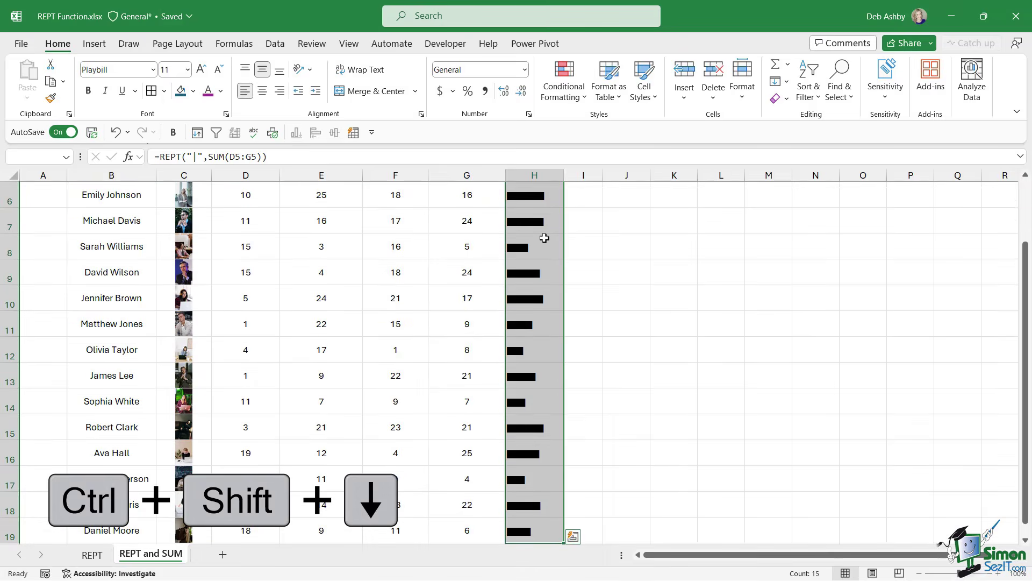
{"action": "left_click", "coordinate": [221, 91]}
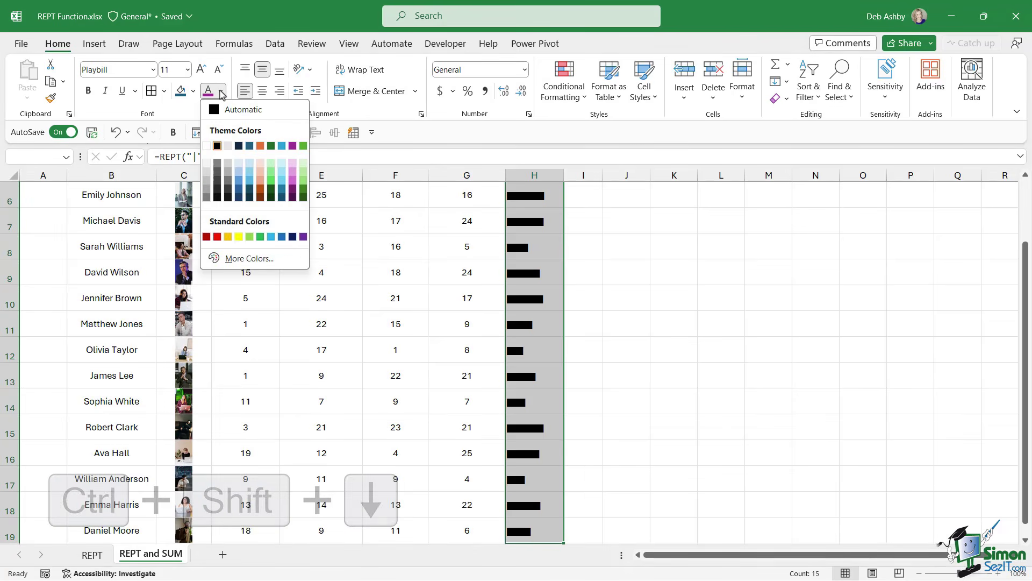
{"action": "left_click", "coordinate": [304, 146]}
{"action": "scroll", "coordinate": [592, 301], "scroll_direction": "up", "scroll_amount": 2}
{"action": "left_click", "coordinate": [662, 301]}
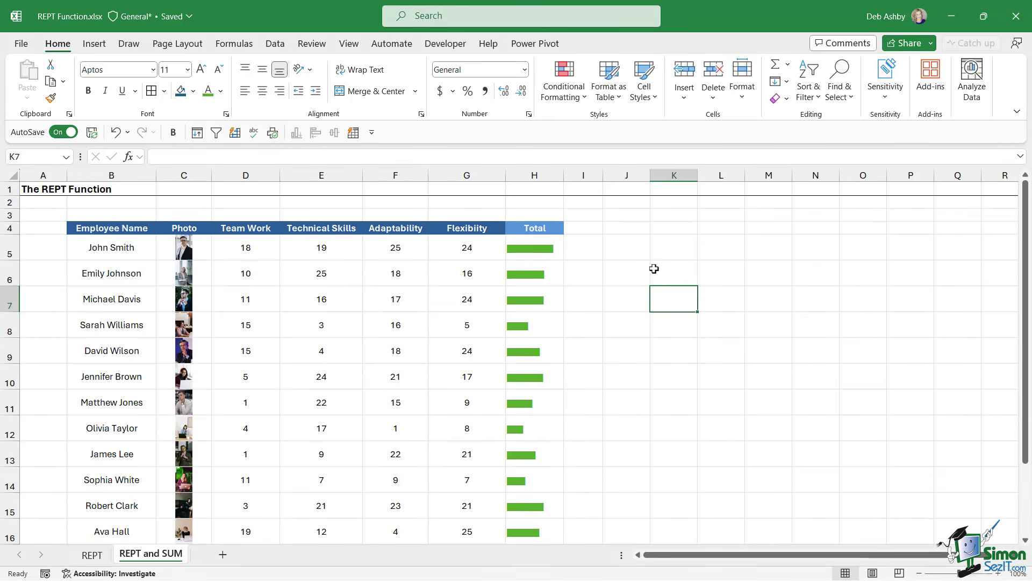